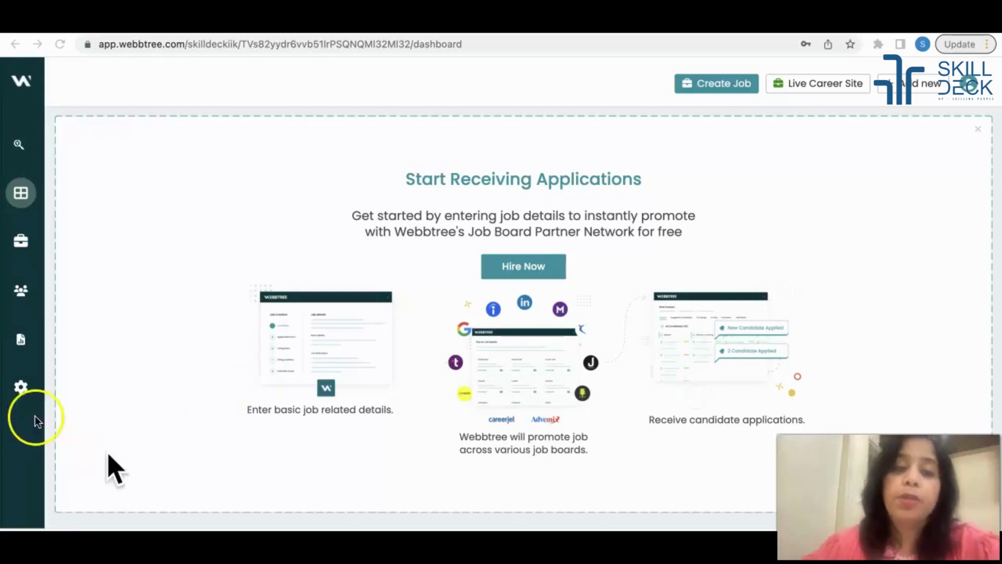
Step: Open the Search Toolbox smart search page from the left sidebar
left_click(17, 144)
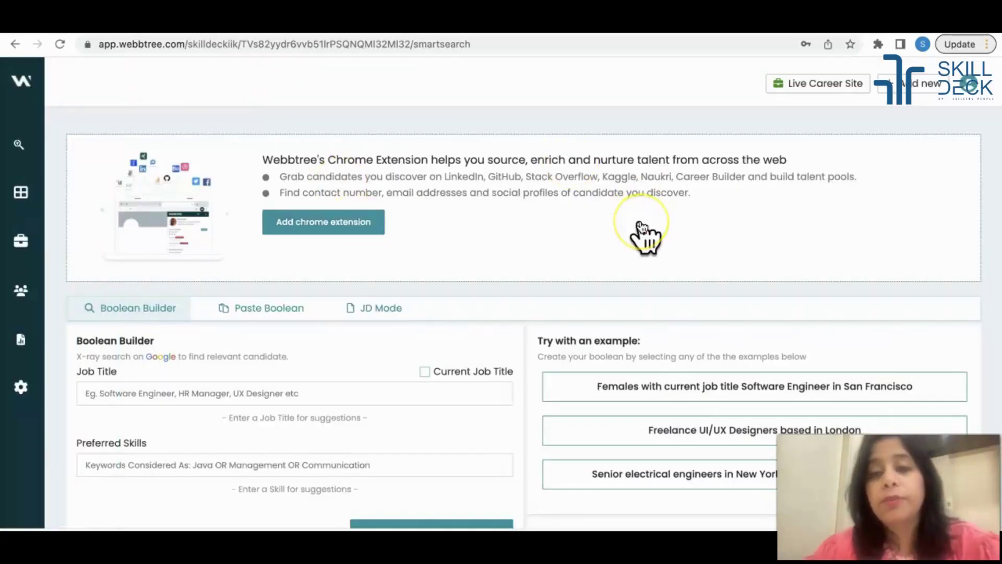
Step: Add job titles HR manager, human resources manager, human resource manager, HR business partner and HR specialist
scroll(644, 233, "down", 3)
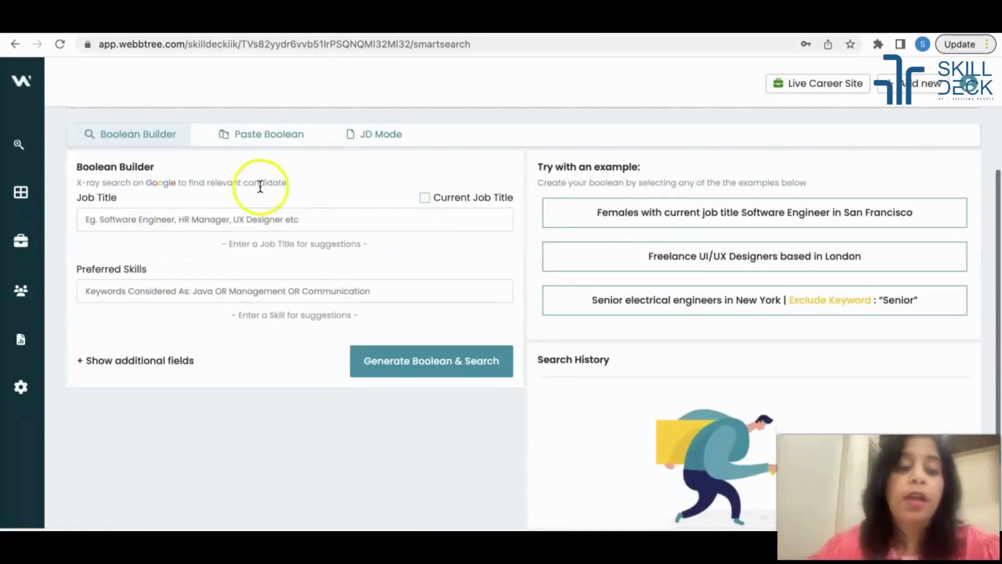
left_click(260, 211)
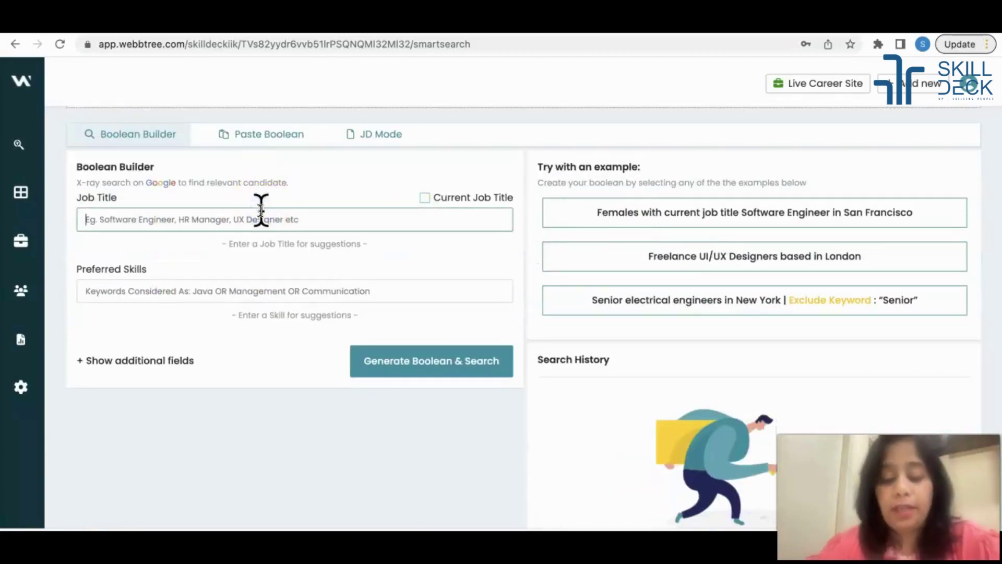
type("HR")
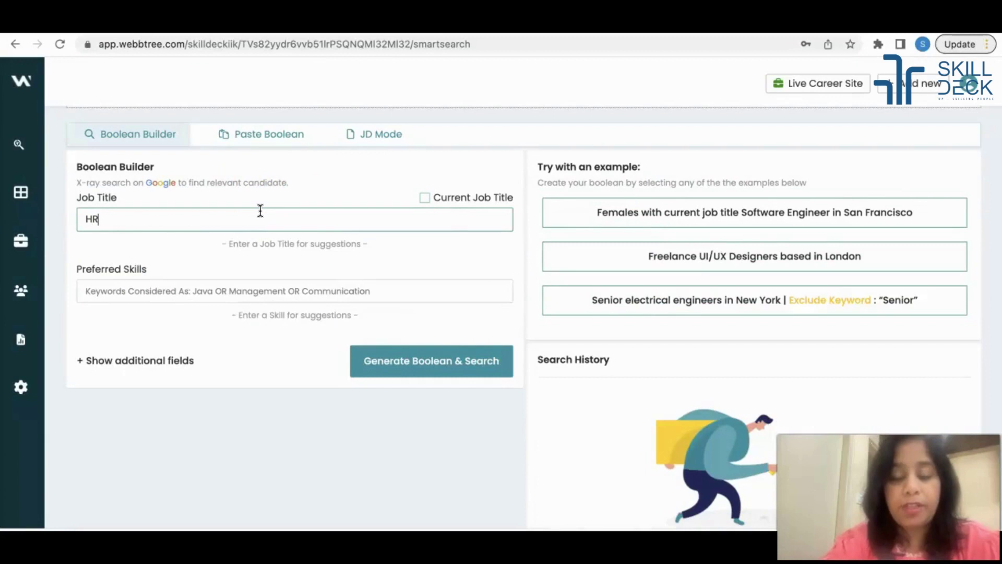
type(" manager")
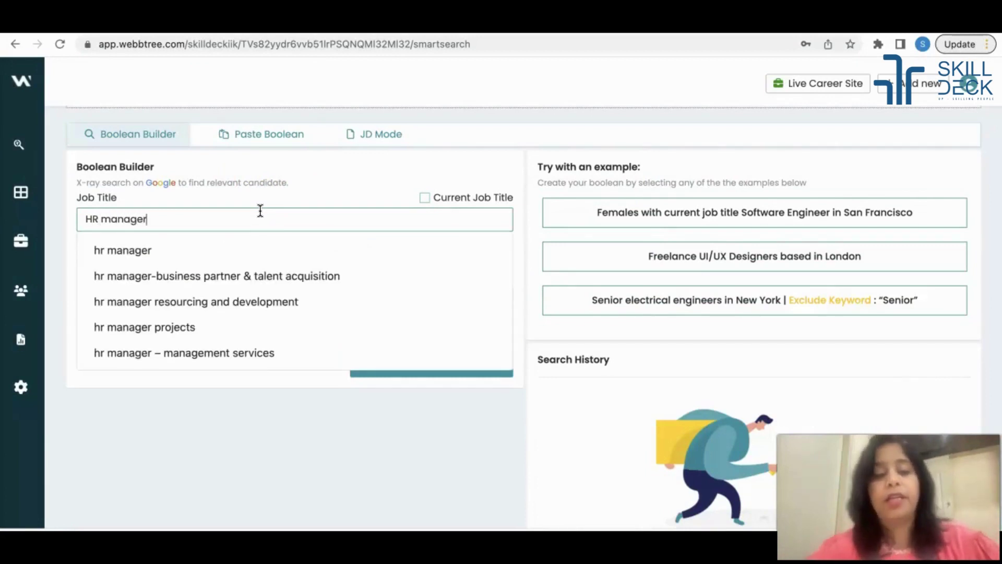
left_click(225, 253)
left_click(403, 386)
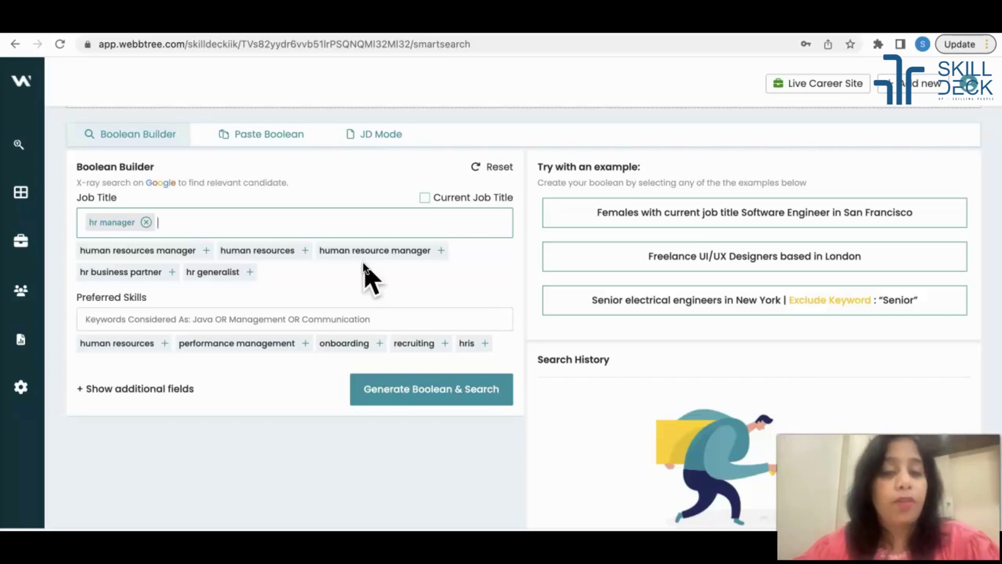
left_click(175, 250)
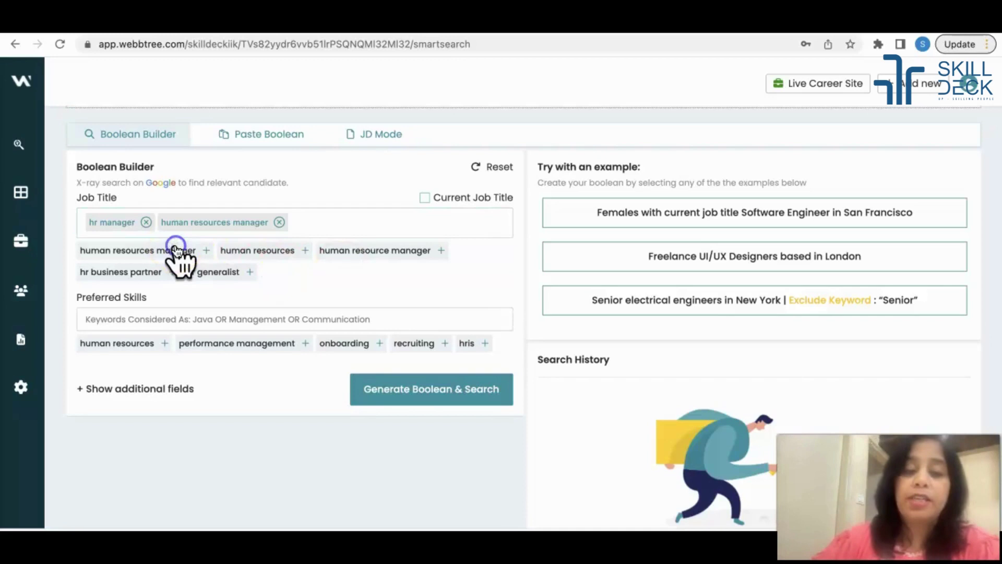
left_click(242, 253)
left_click(327, 284)
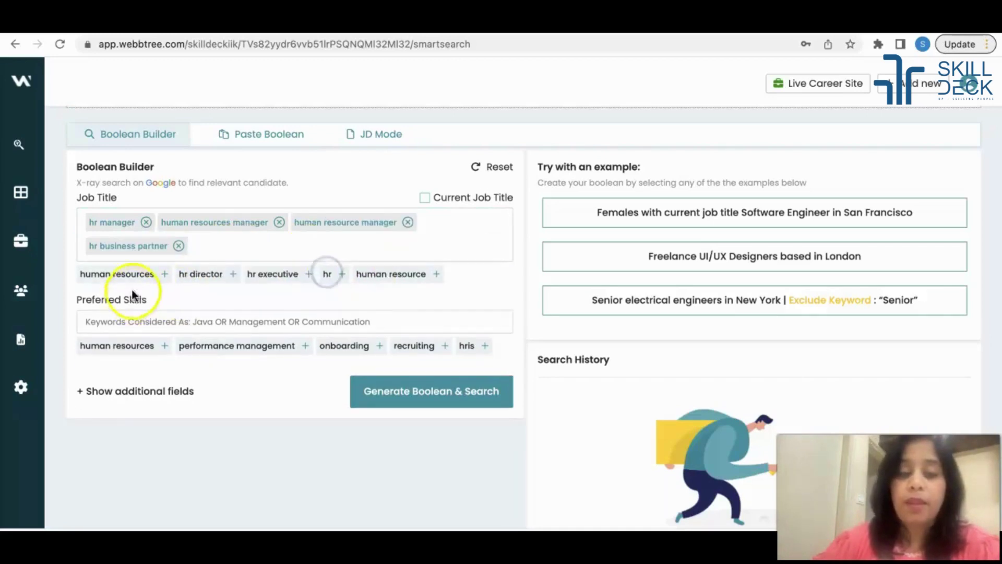
left_click(371, 277)
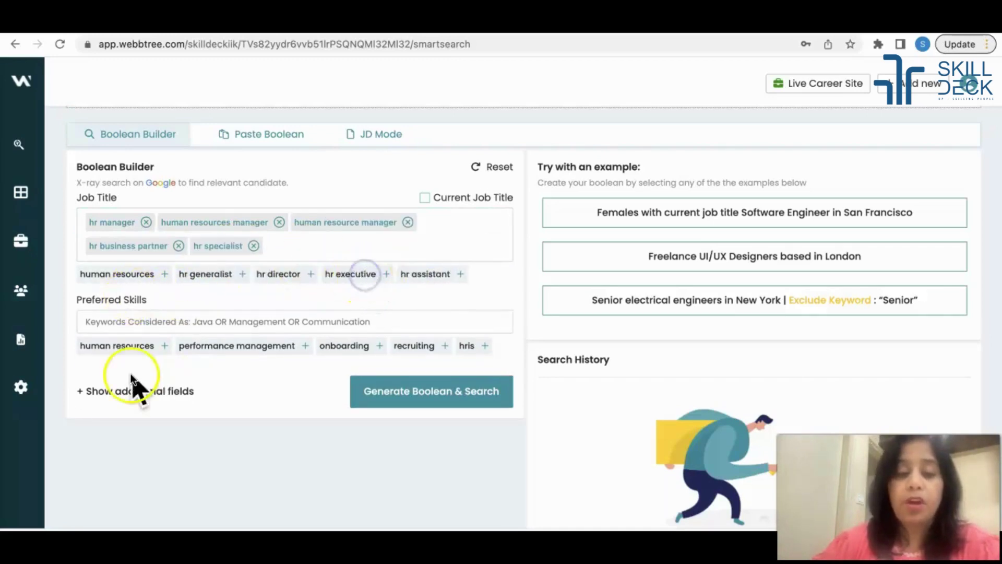
Step: Add preferred skills human resources, recruiting, performance management and talent management, then reveal additional fields
left_click(120, 347)
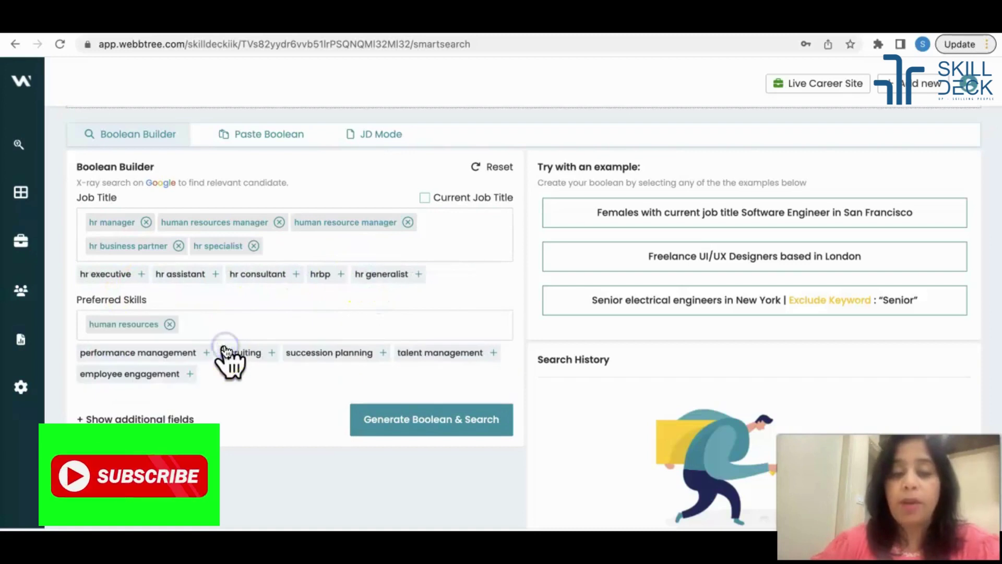
left_click(222, 352)
left_click(167, 354)
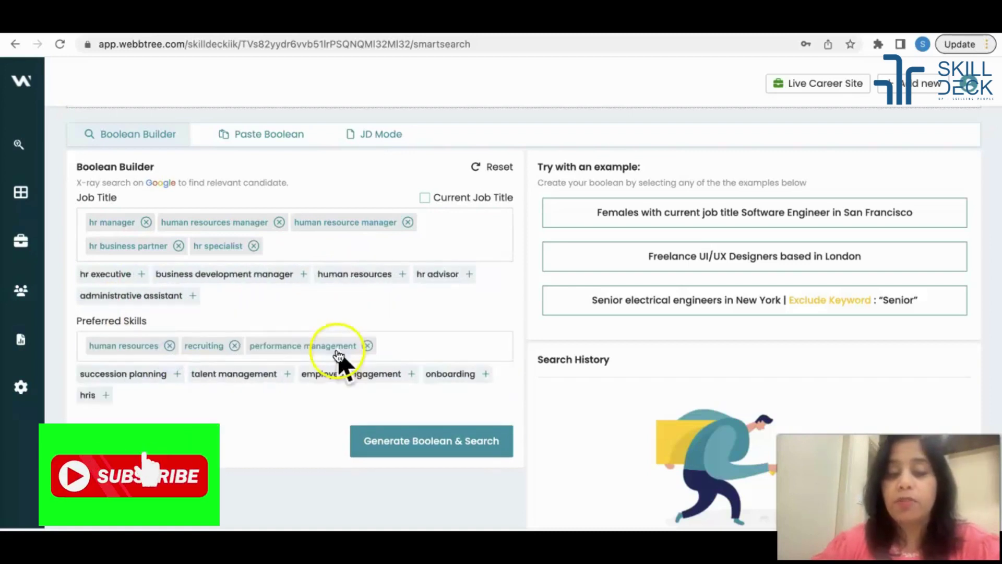
left_click(229, 373)
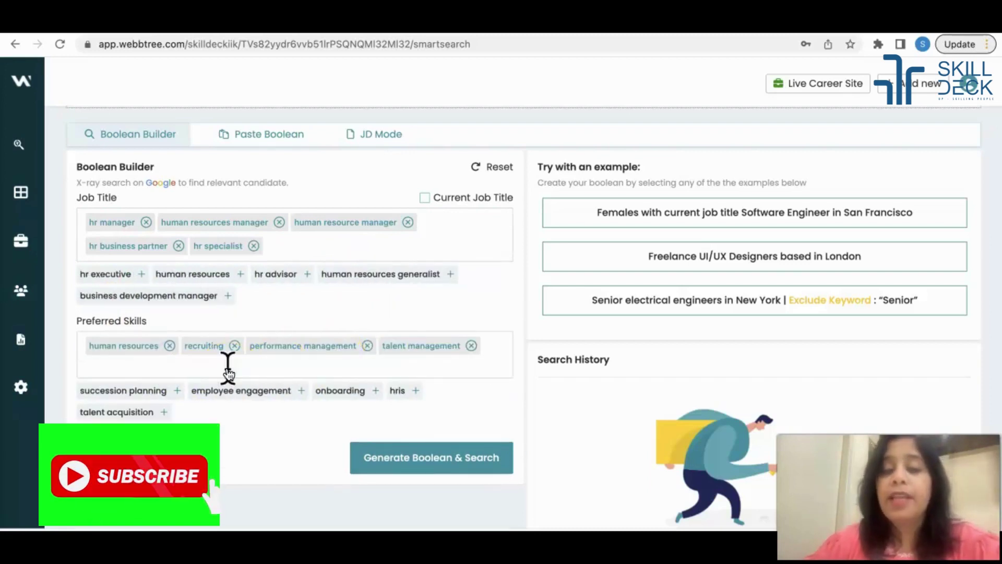
left_click(407, 468)
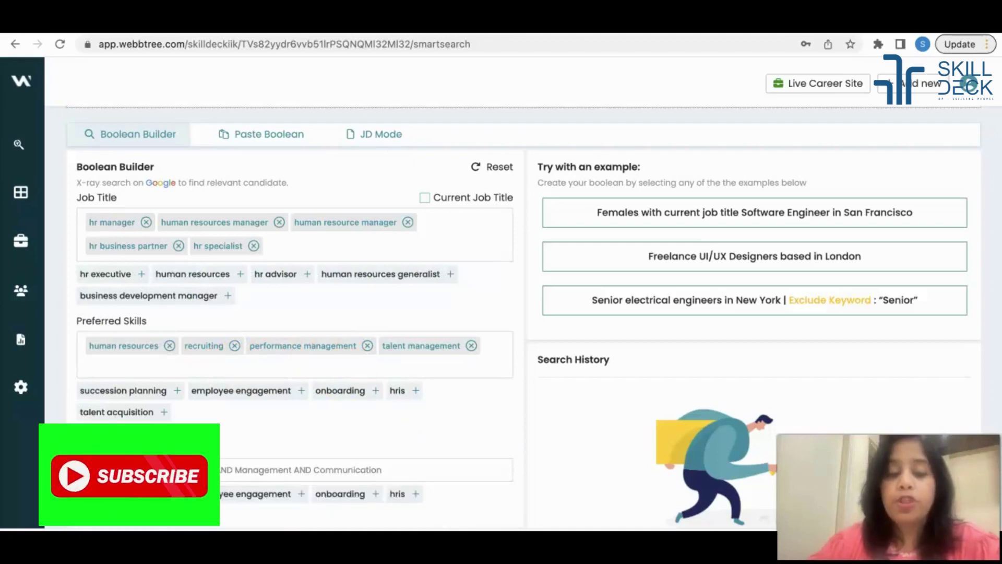
Step: Set the location to Jaipur, Rajasthan, India and run the search
scroll(292, 313, "down", 5)
scroll(313, 459, "down", 1)
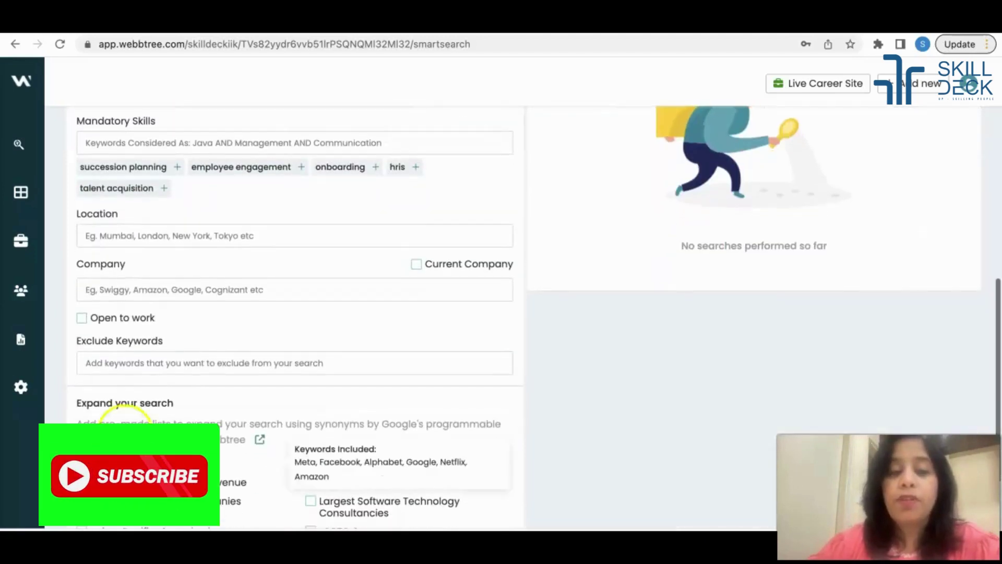
left_click(219, 236)
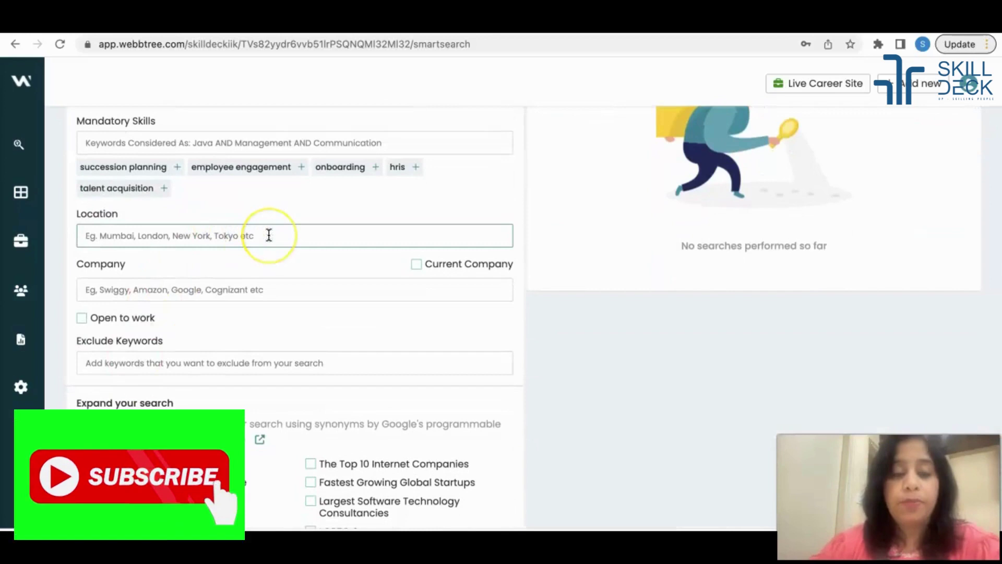
type("Jaipur")
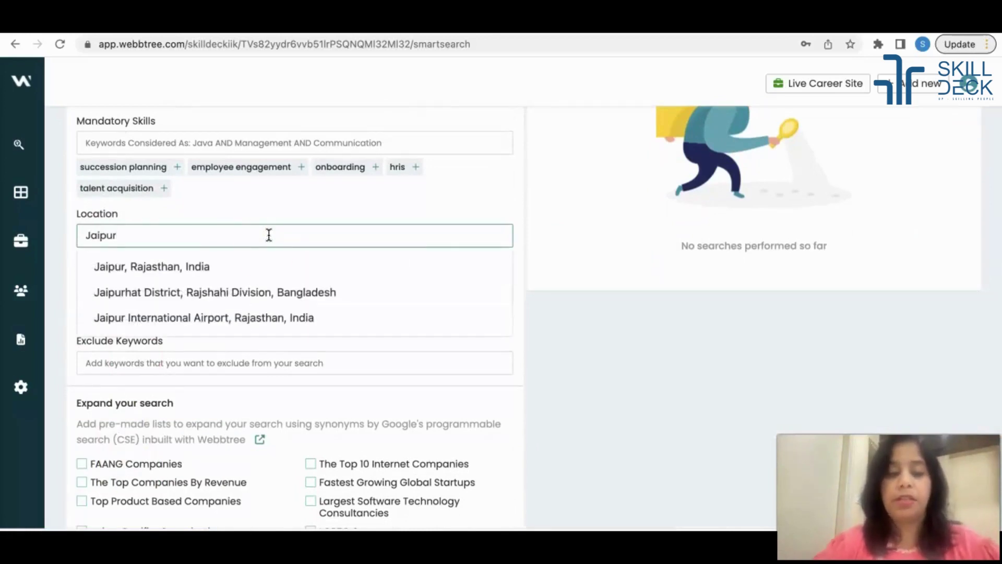
left_click(224, 267)
scroll(174, 437, "down", 2)
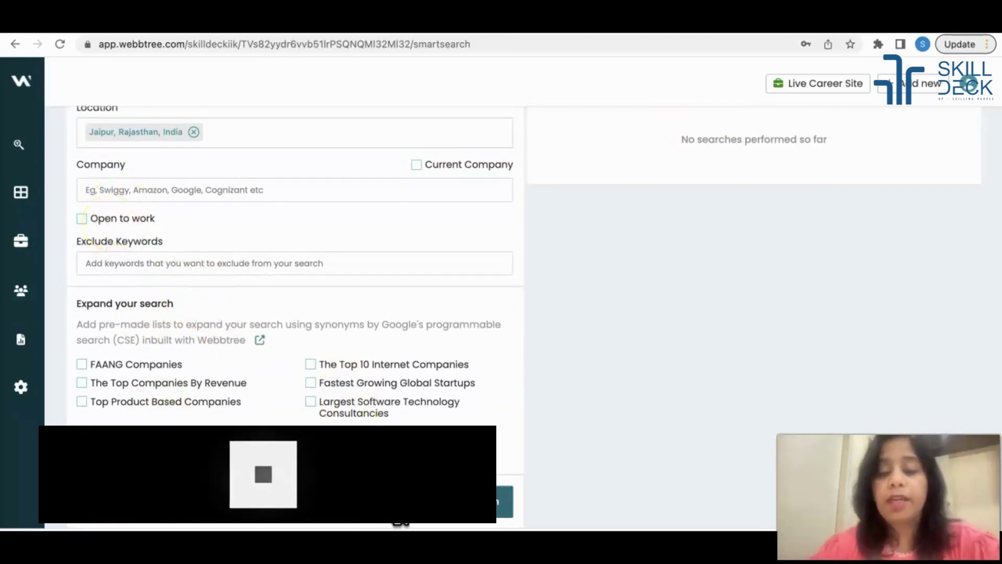
left_click(505, 501)
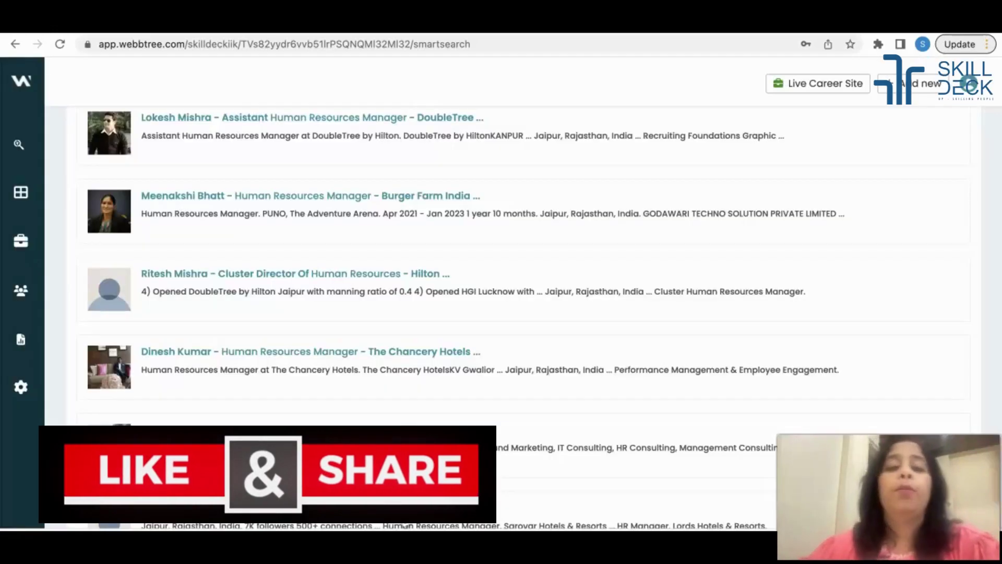
Step: Copy the generated Boolean string and open the top candidate's LinkedIn result
scroll(358, 385, "up", 6)
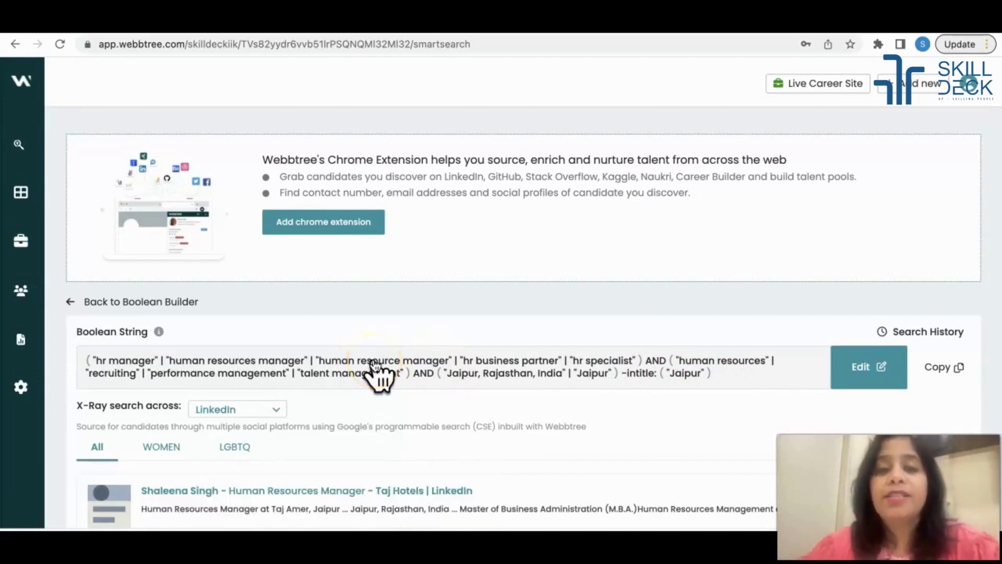
left_click(960, 367)
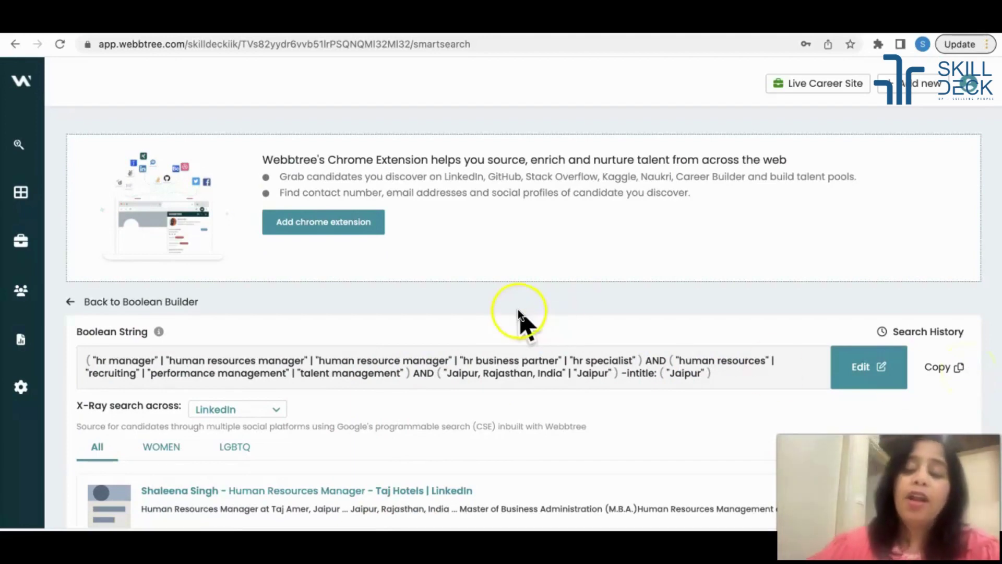
scroll(518, 311, "down", 3)
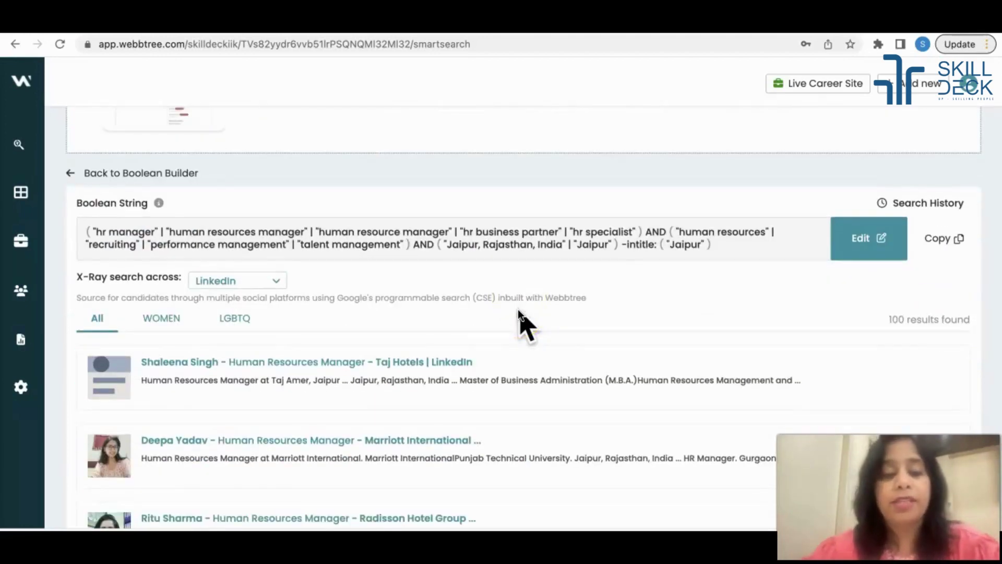
left_click(169, 365)
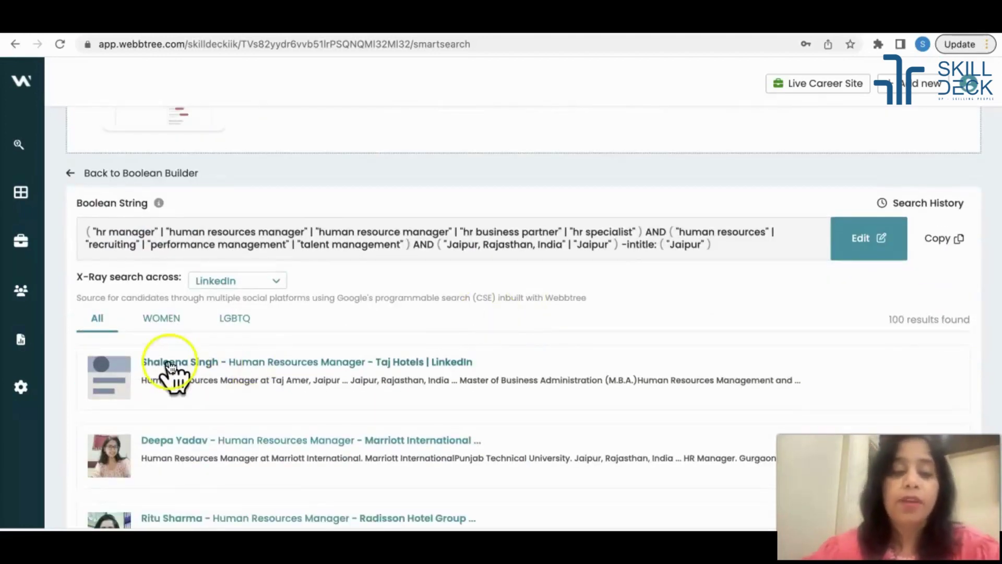
Step: Switch the X-ray search platform to Twitter and scroll through its 46 results
left_click(253, 282)
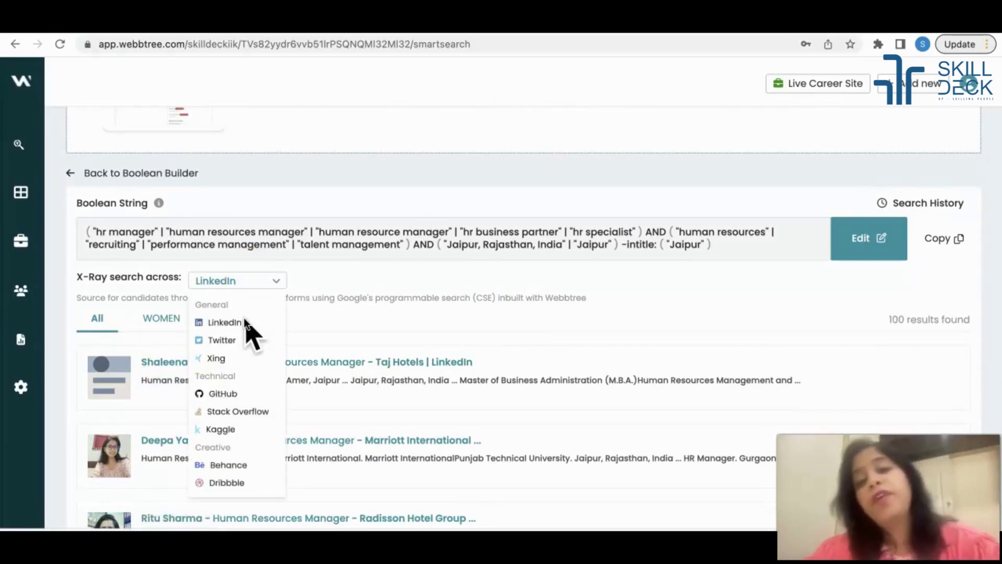
left_click(235, 361)
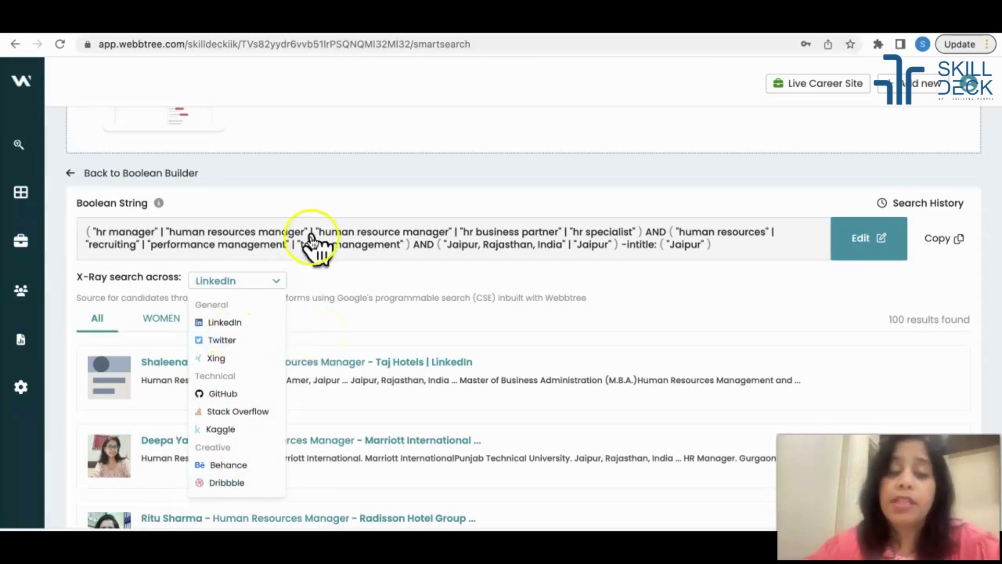
left_click(230, 342)
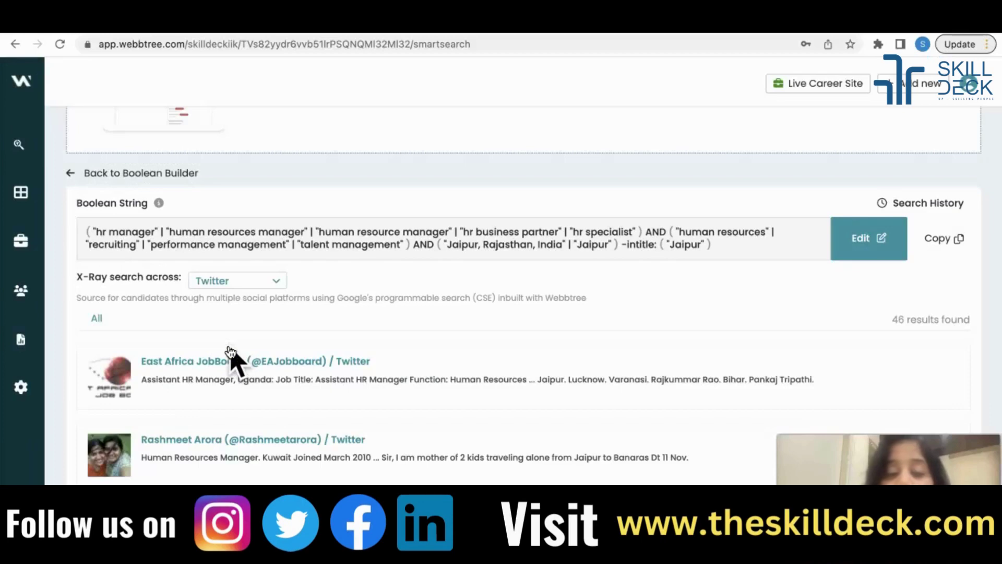
scroll(230, 355, "down", 10)
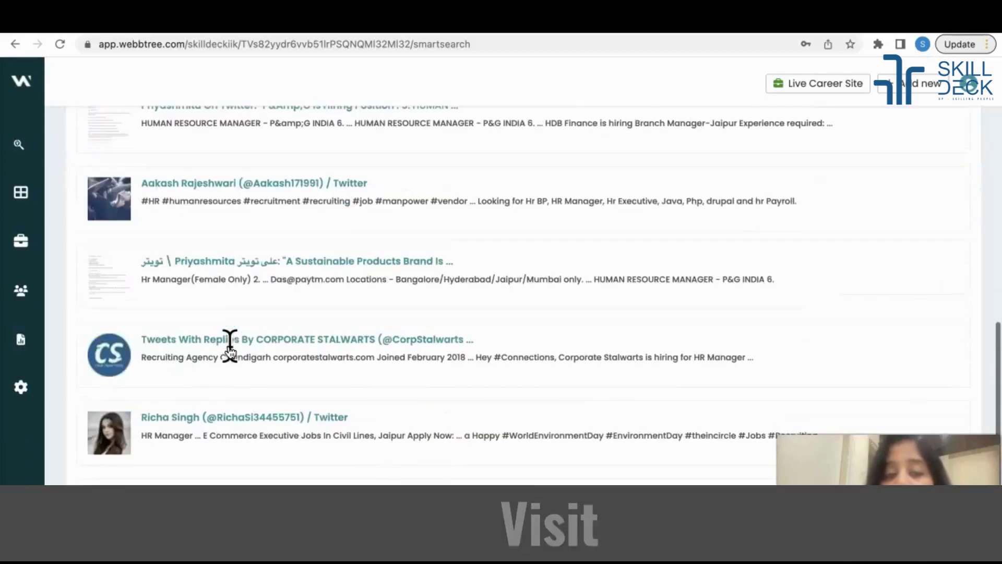
scroll(231, 351, "down", 2)
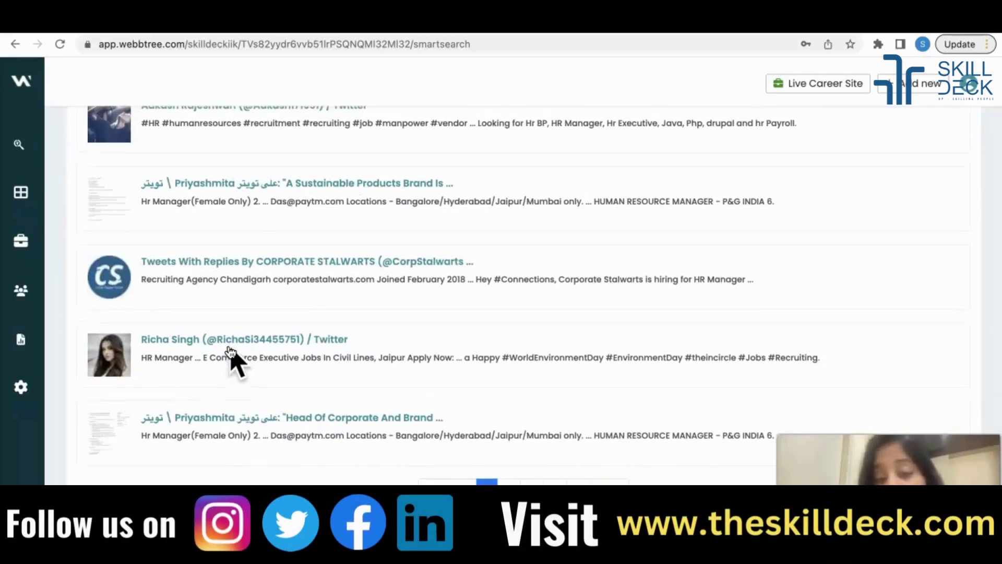
scroll(229, 355, "up", 15)
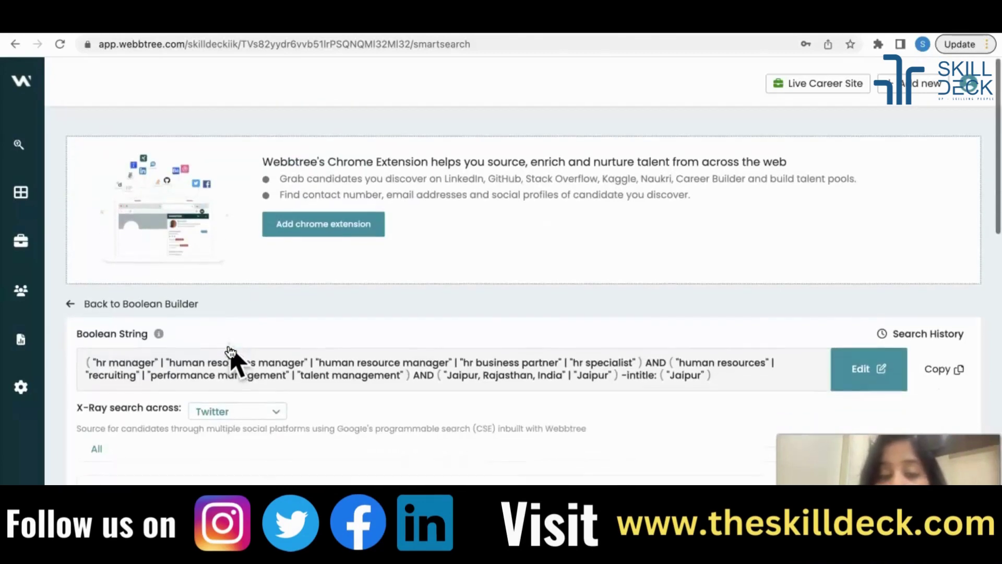
Step: Run the X-ray search across Xing and review the 71 results
left_click(209, 410)
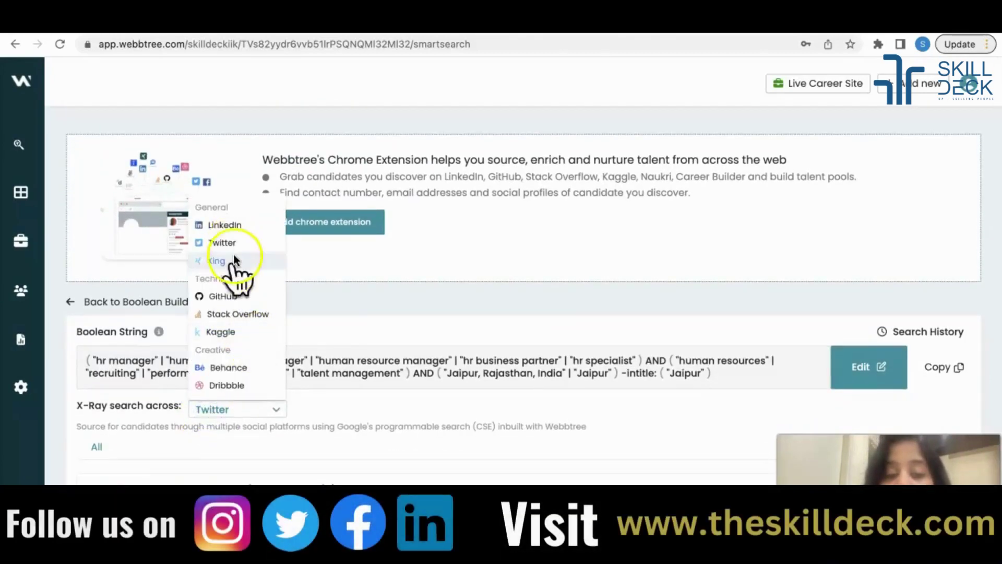
left_click(230, 262)
scroll(287, 351, "down", 7)
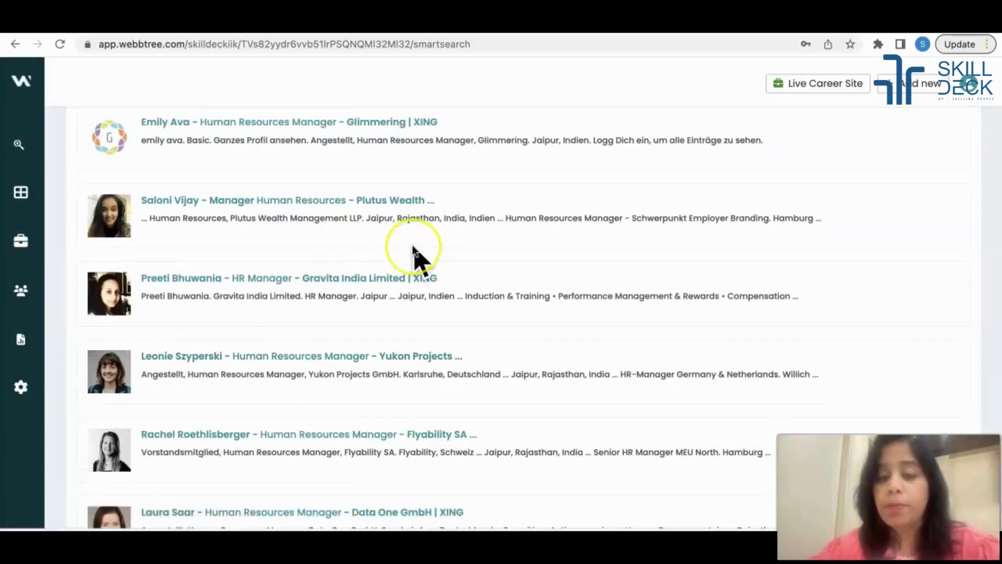
scroll(412, 253, "down", 8)
scroll(412, 246, "up", 10)
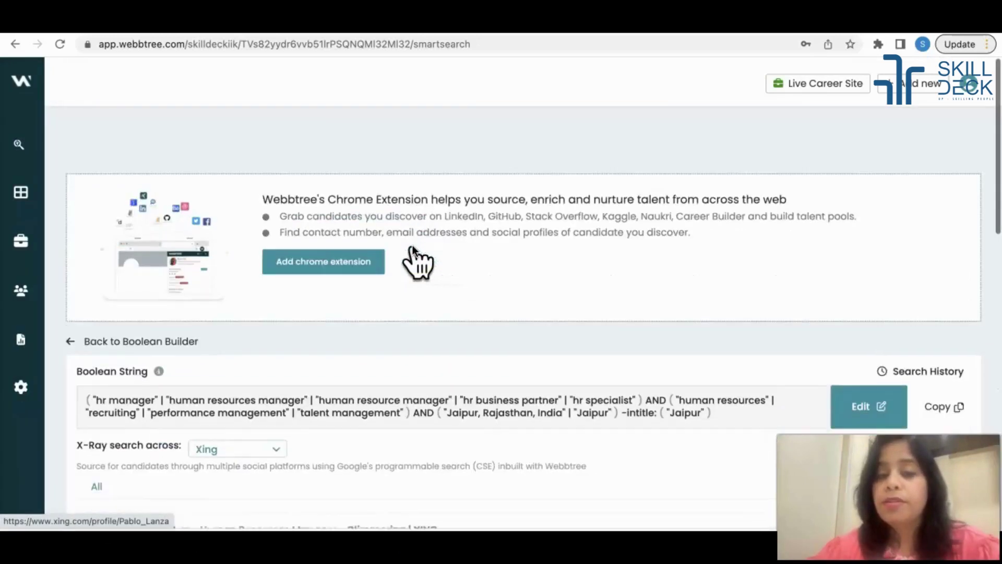
scroll(412, 245, "down", 1)
Step: Switch the X-ray search back to LinkedIn, listing 100 results
left_click(211, 412)
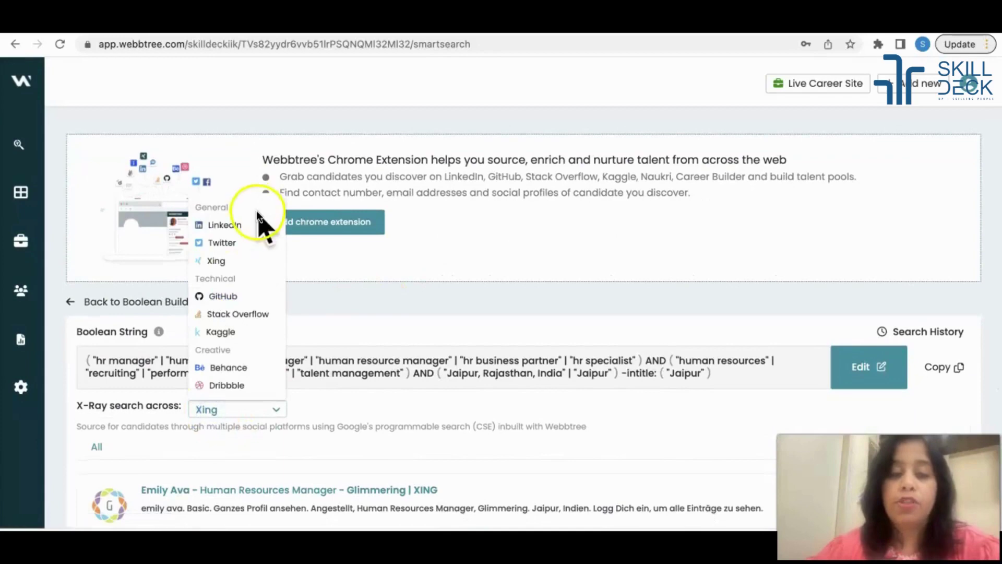
left_click(256, 224)
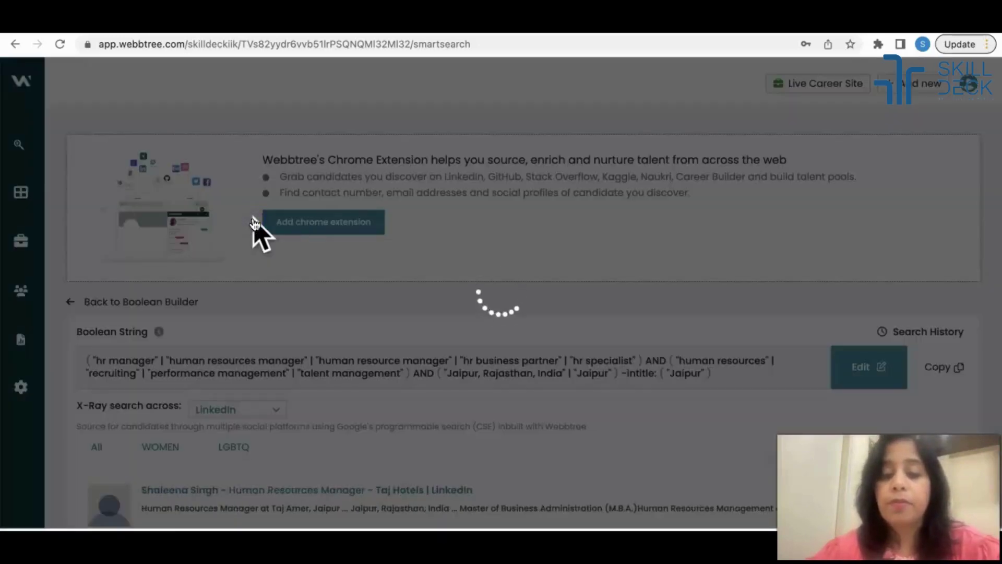
scroll(384, 274, "down", 6)
scroll(380, 292, "up", 3)
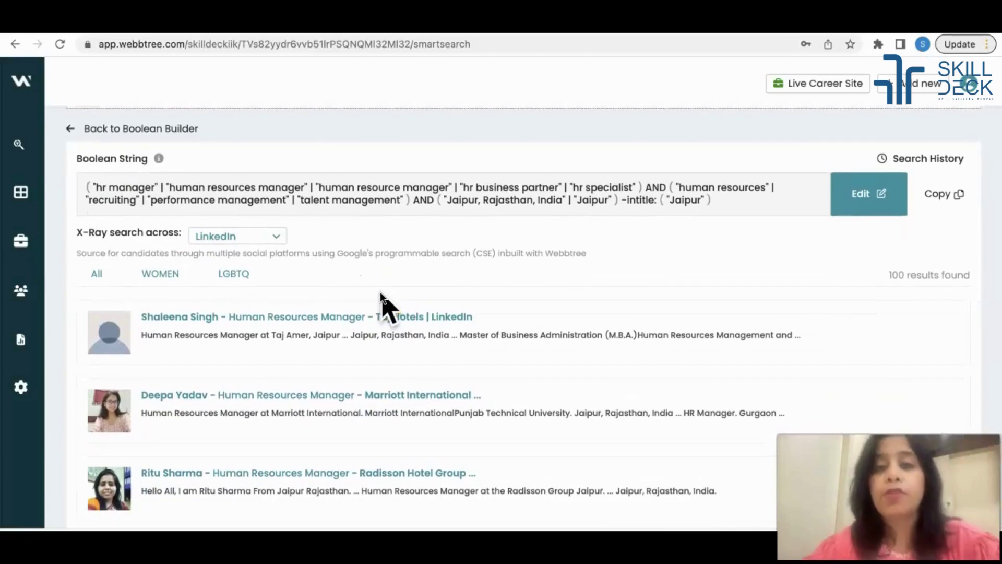
Step: Filter the results to women candidates and browse them
left_click(152, 277)
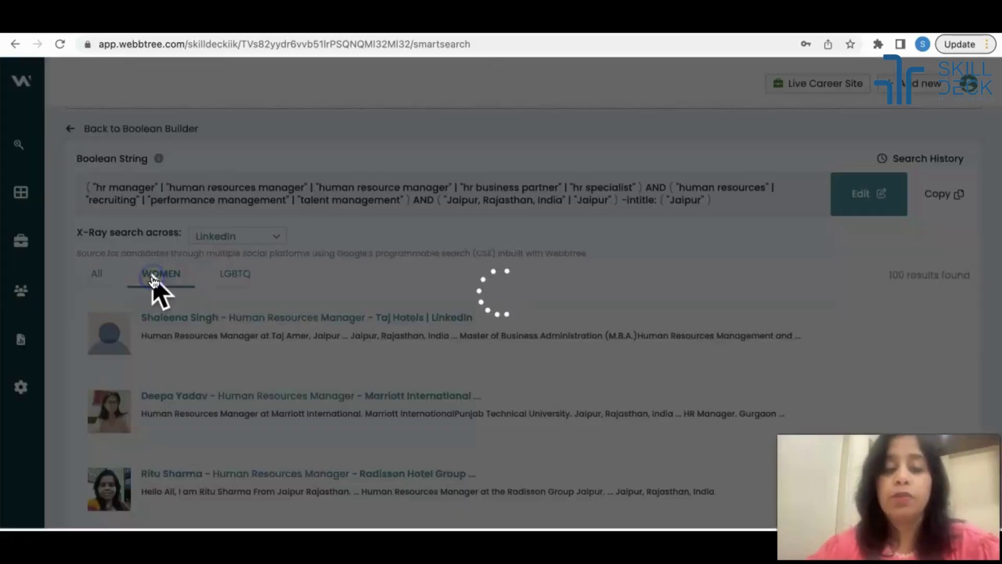
left_click(315, 319)
scroll(315, 320, "down", 4)
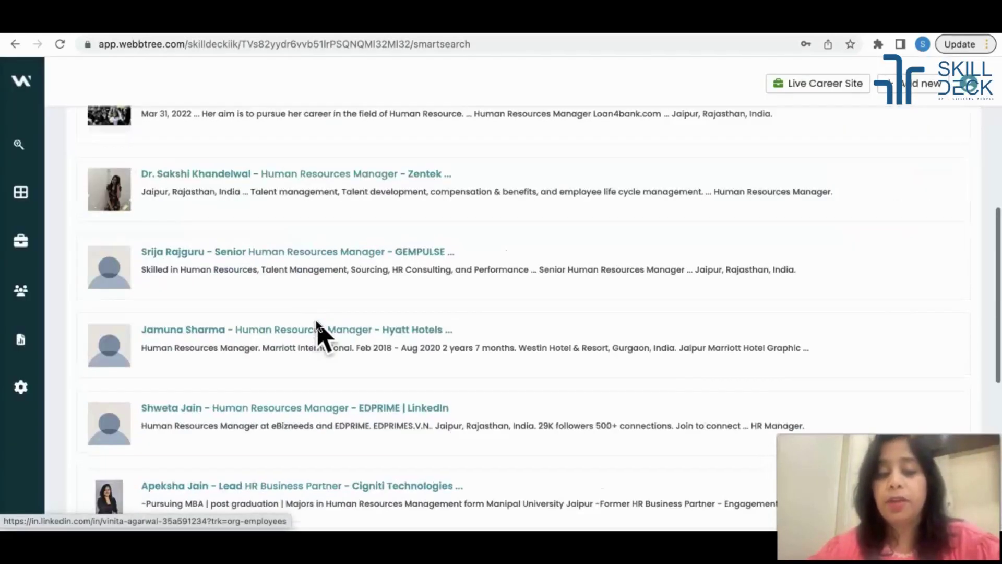
scroll(316, 320, "up", 5)
scroll(315, 321, "up", 2)
scroll(224, 410, "down", 2)
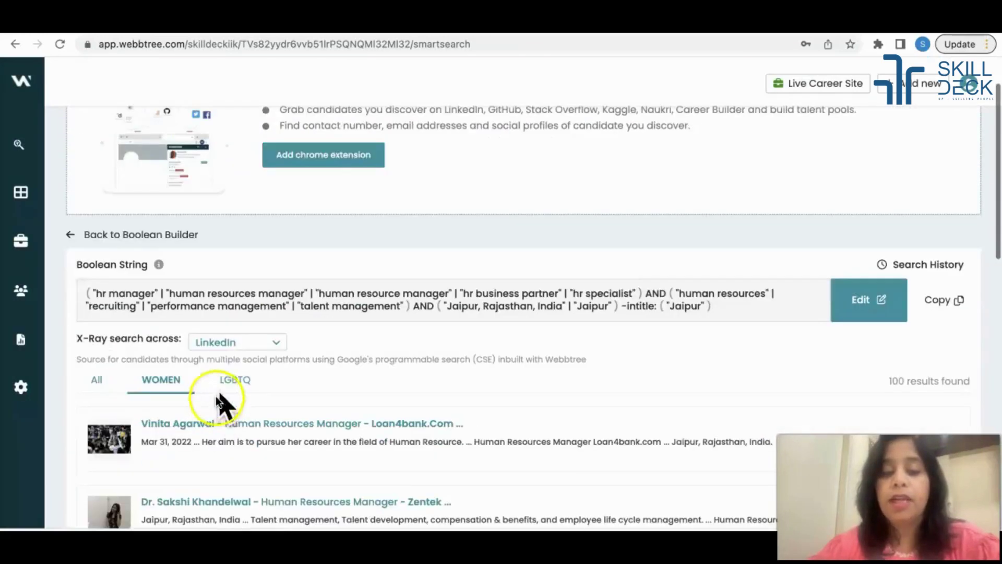
Step: Try the LGBTQ filter, then return to All 100 LinkedIn results
left_click(228, 385)
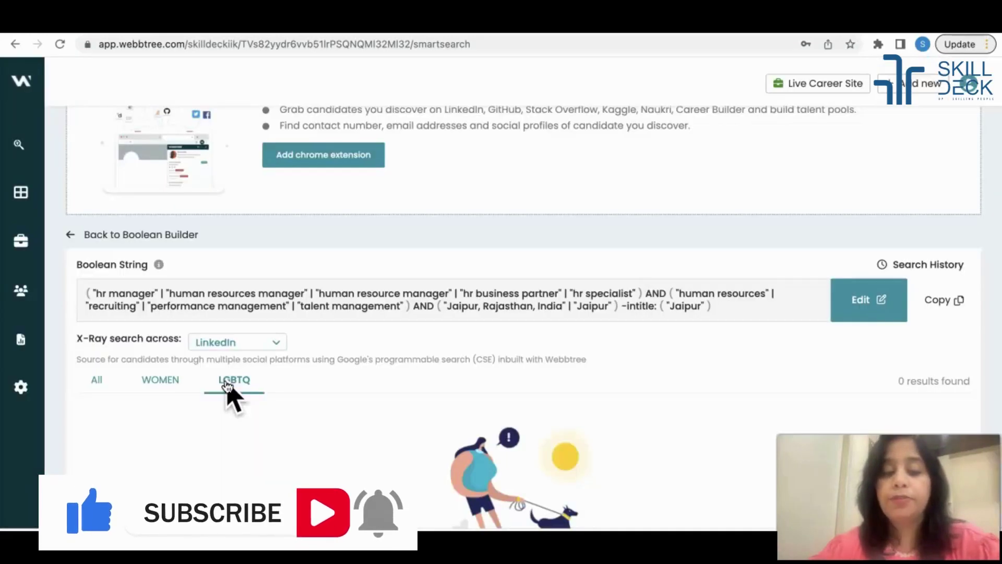
left_click(97, 383)
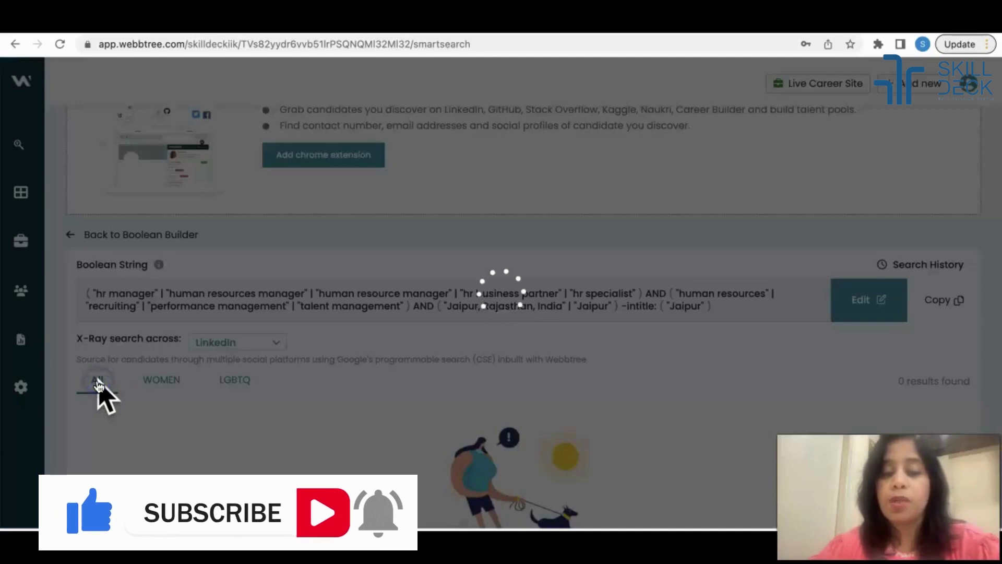
scroll(280, 346, "down", 3)
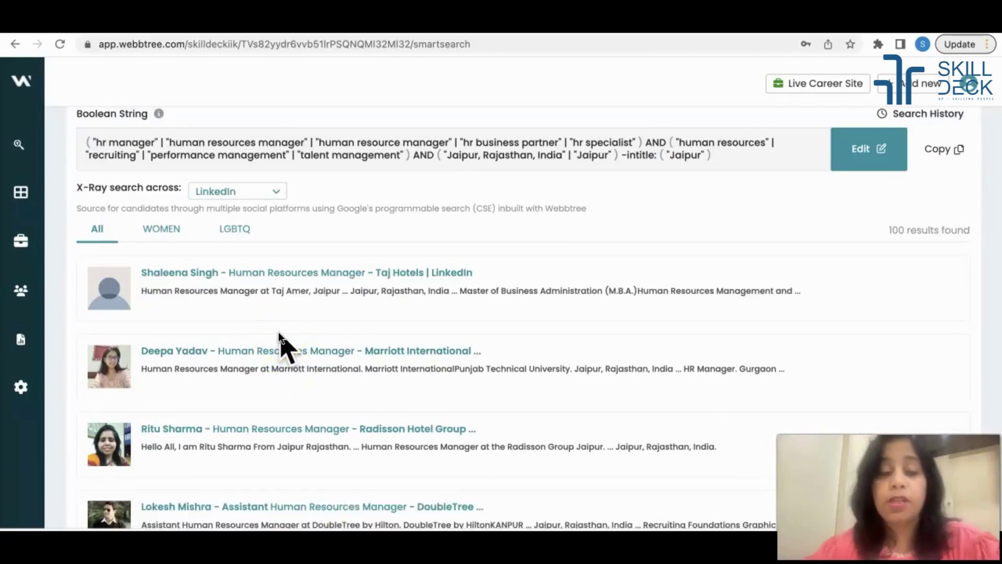
scroll(280, 334, "up", 3)
scroll(279, 334, "down", 4)
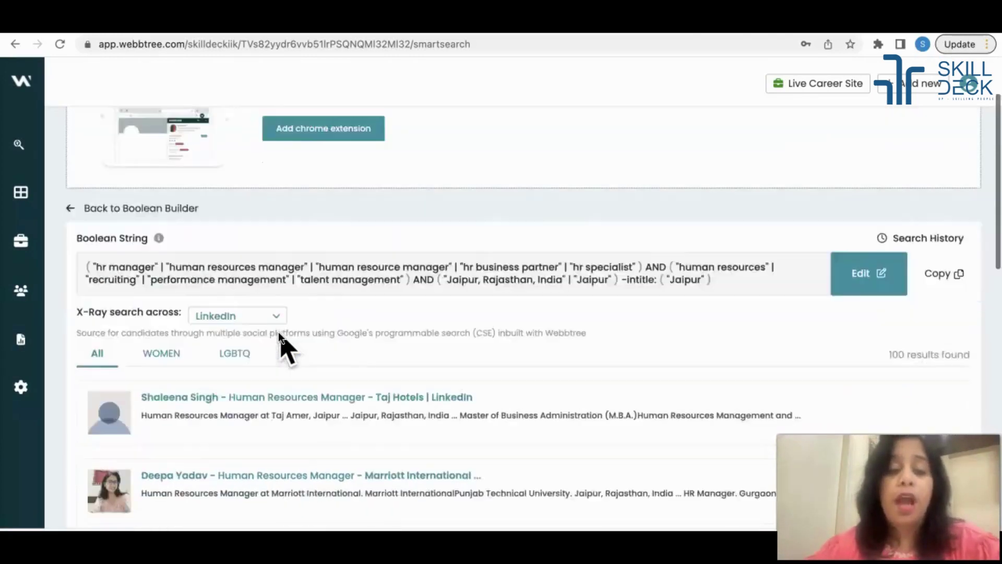
scroll(278, 331, "down", 10)
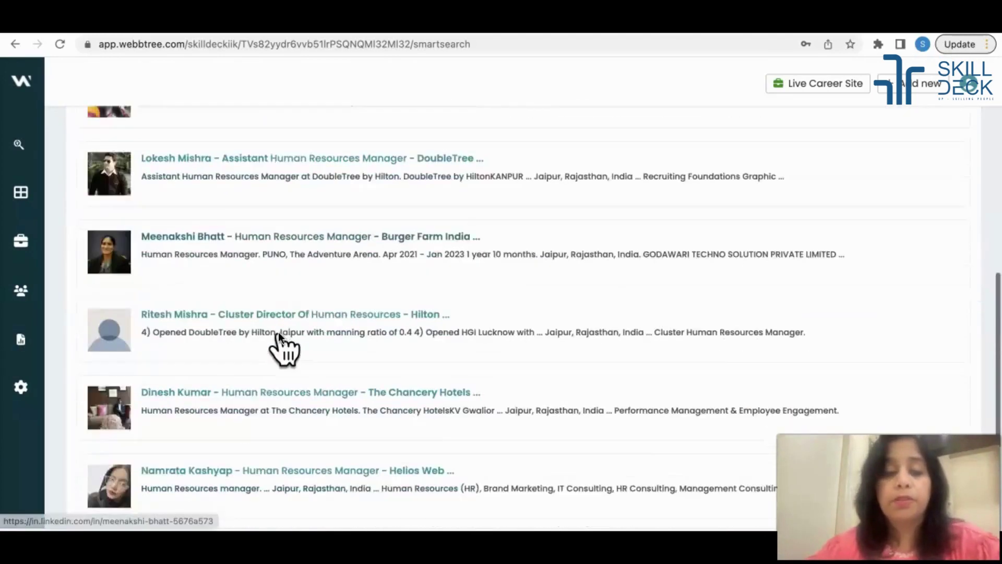
scroll(278, 331, "up", 12)
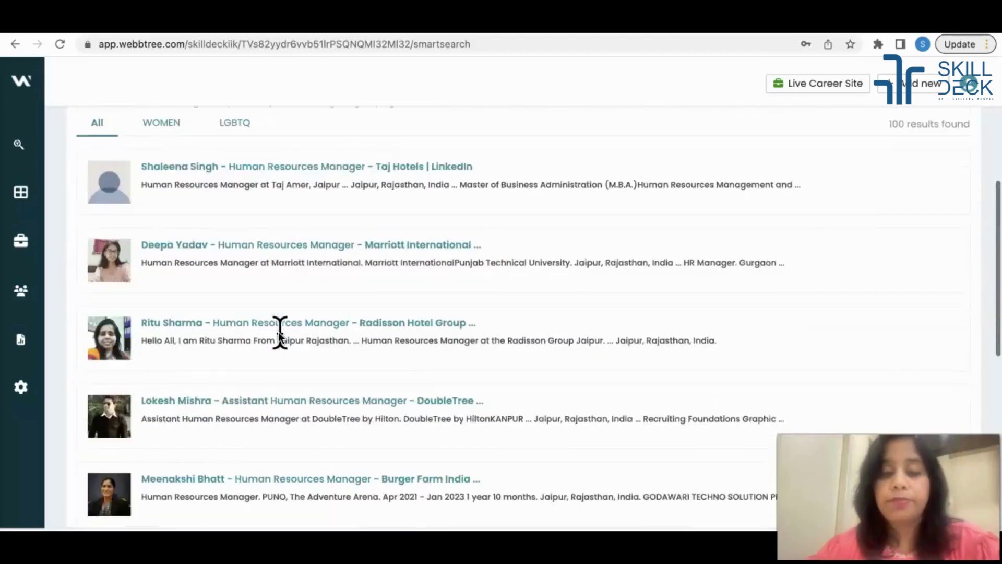
scroll(278, 331, "down", 1)
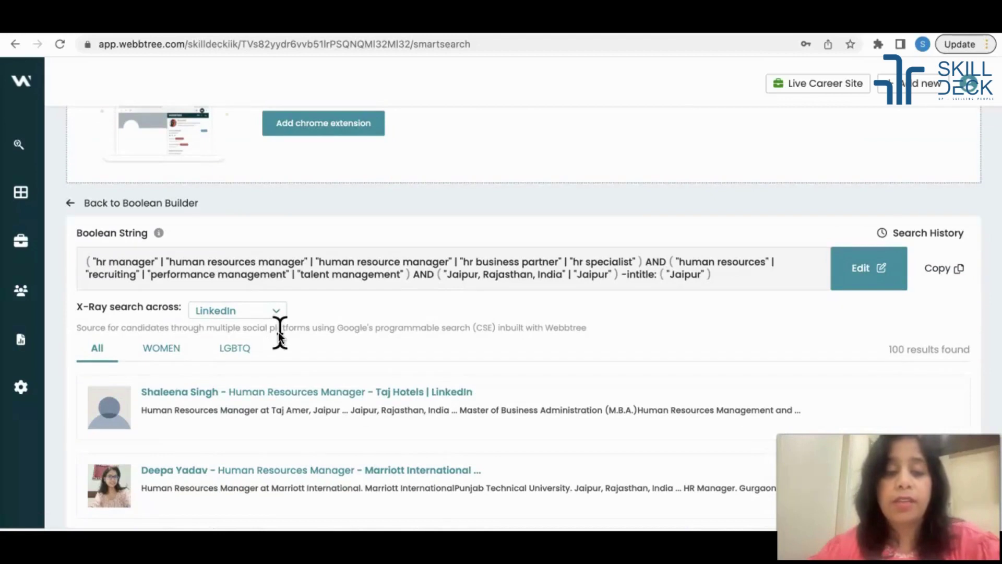
Step: Open the first candidate's LinkedIn profile in a new tab and view it
right_click(272, 393)
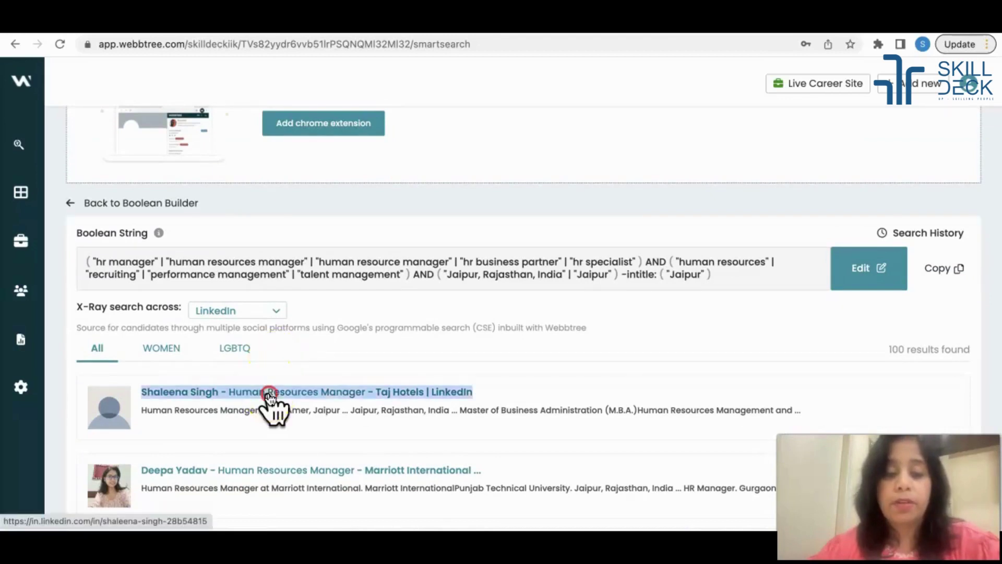
left_click(356, 286)
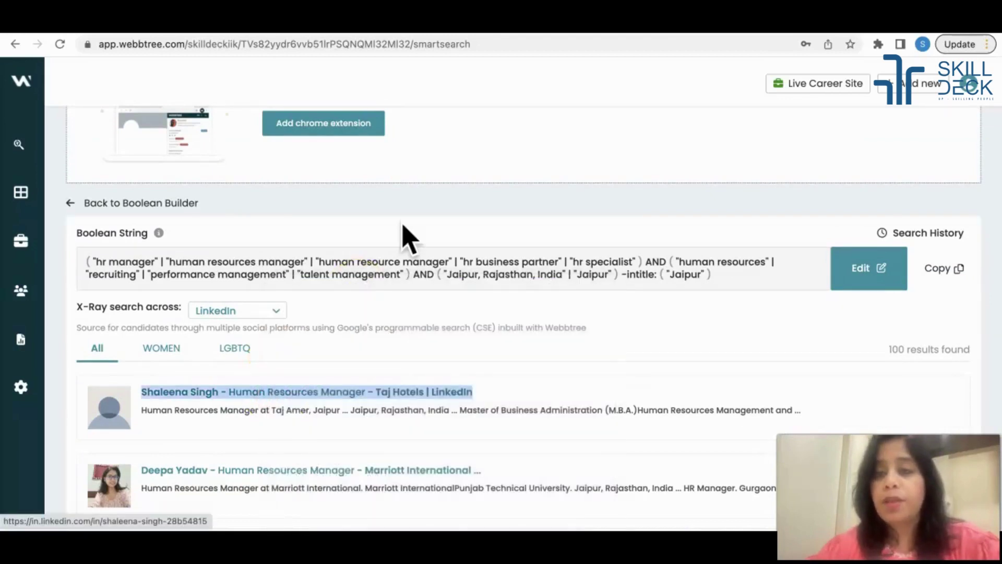
left_click(691, 32)
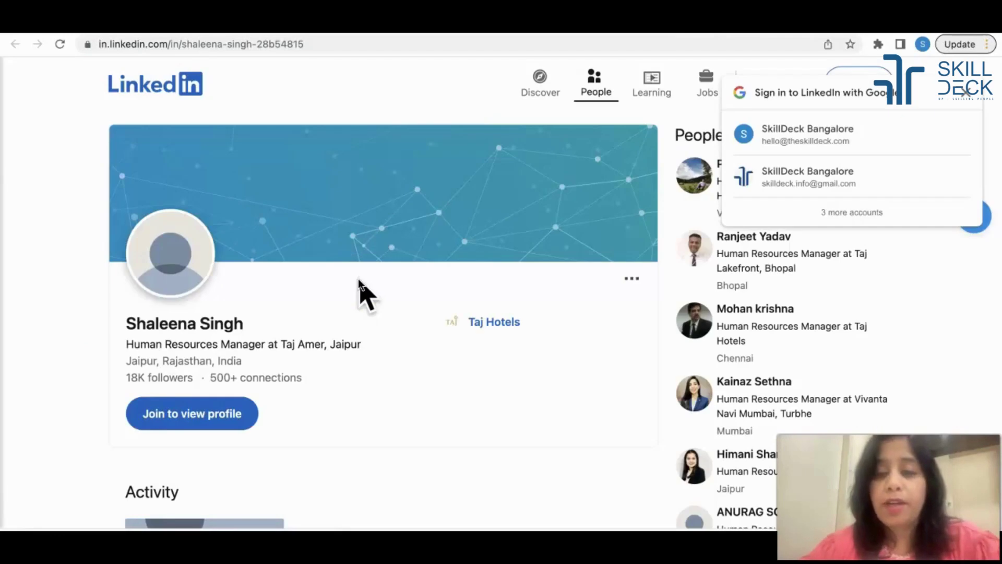
key("ctrl+w")
left_click(236, 429)
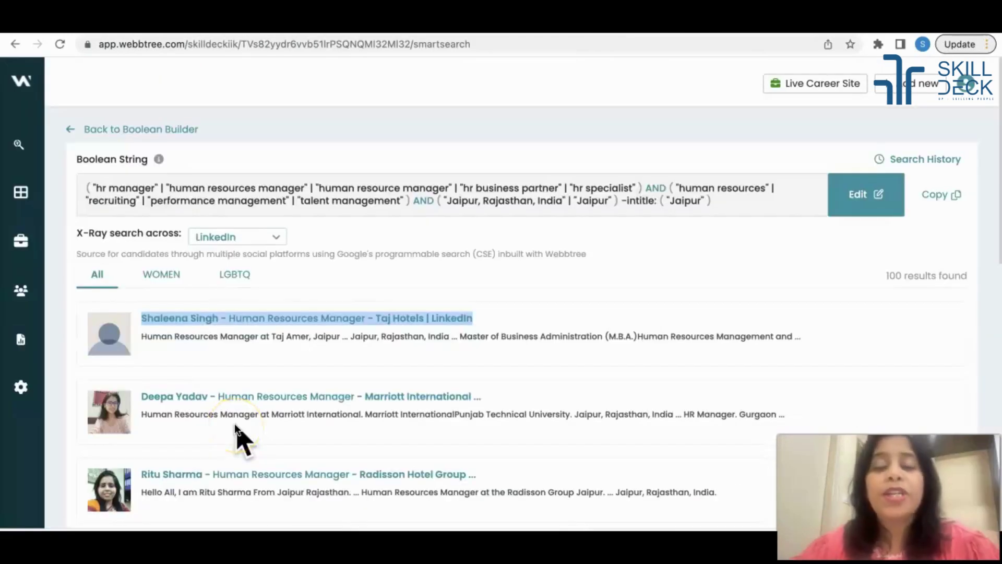